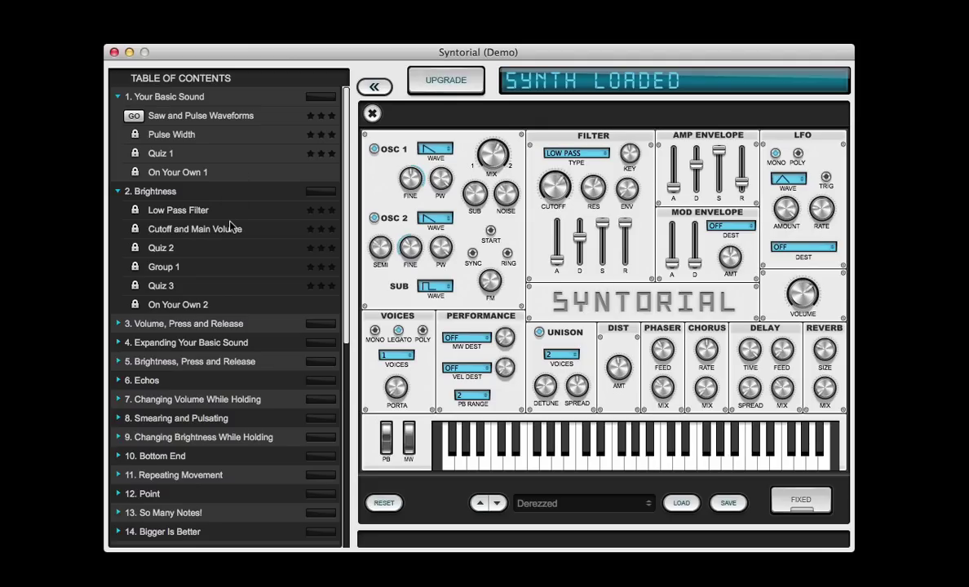
- Reset the synth patch to Init and turn the oscillator mix toward Osc 2
{"action": "left_click", "coordinate": [382, 503]}
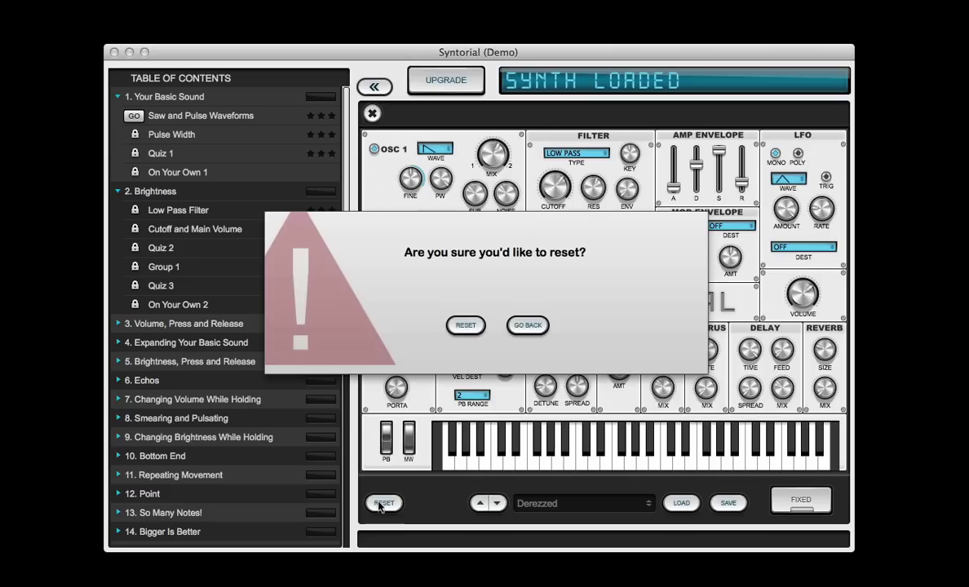
{"action": "left_click", "coordinate": [465, 326]}
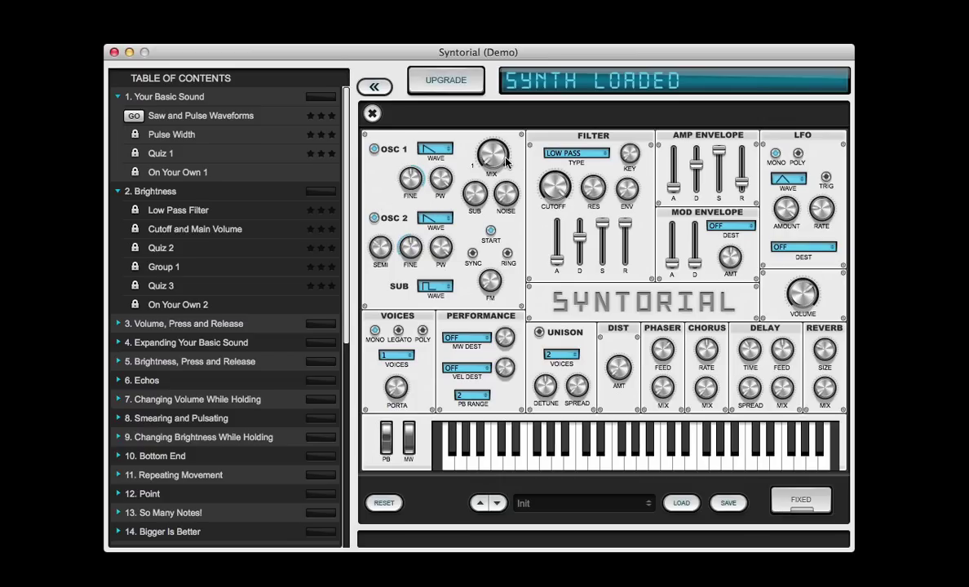
{"action": "left_click_drag", "start_coordinate": [494, 169], "coordinate": [497, 58]}
{"action": "left_click_drag", "start_coordinate": [482, 159], "coordinate": [507, 160]}
- Detune Osc 2 slightly downward with its Fine control and raise the Sub level
{"action": "left_click_drag", "start_coordinate": [413, 247], "coordinate": [413, 259]}
{"action": "mouse_move", "coordinate": [412, 253]}
{"action": "left_mouse_down"}
{"action": "mouse_move", "coordinate": [412, 235]}
{"action": "mouse_move", "coordinate": [413, 256]}
{"action": "left_mouse_up"}
{"action": "left_click_drag", "start_coordinate": [480, 209], "coordinate": [480, 143]}
- Try high and low distortion amounts, ending on a high one, and lower the filter cutoff
{"action": "left_click", "coordinate": [620, 363]}
{"action": "left_click_drag", "start_coordinate": [620, 363], "coordinate": [618, 294]}
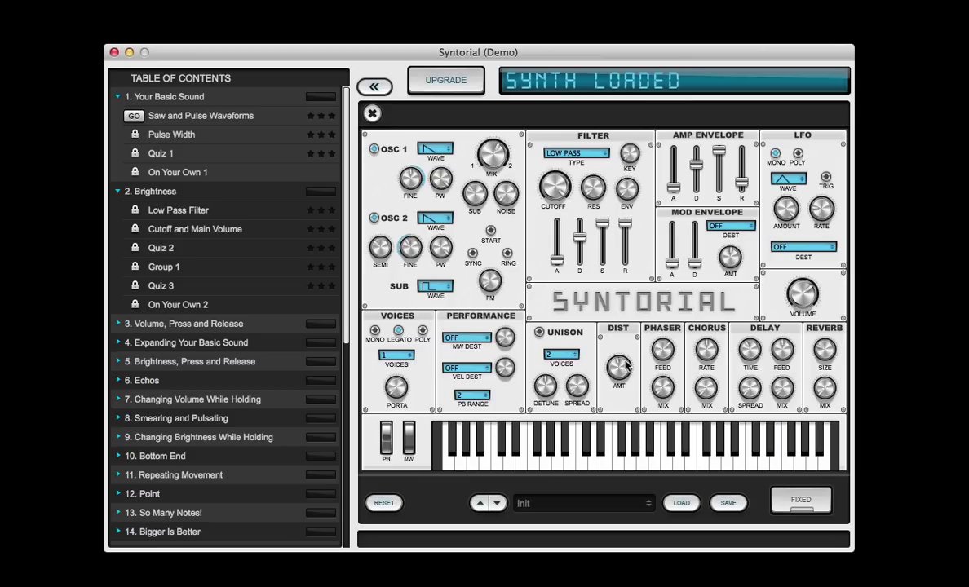
{"action": "left_click_drag", "start_coordinate": [630, 367], "coordinate": [607, 475]}
{"action": "left_click_drag", "start_coordinate": [557, 188], "coordinate": [557, 257]}
{"action": "left_click_drag", "start_coordinate": [619, 373], "coordinate": [622, 288]}
- Raise the filter's resonance and key tracking amounts
{"action": "left_click_drag", "start_coordinate": [595, 195], "coordinate": [601, 85]}
{"action": "left_click_drag", "start_coordinate": [635, 163], "coordinate": [640, 77]}
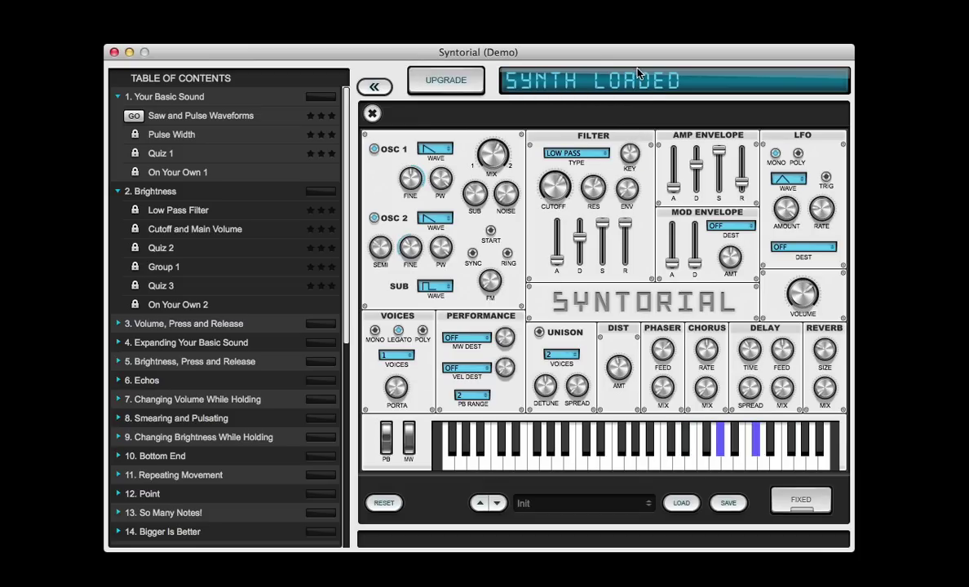
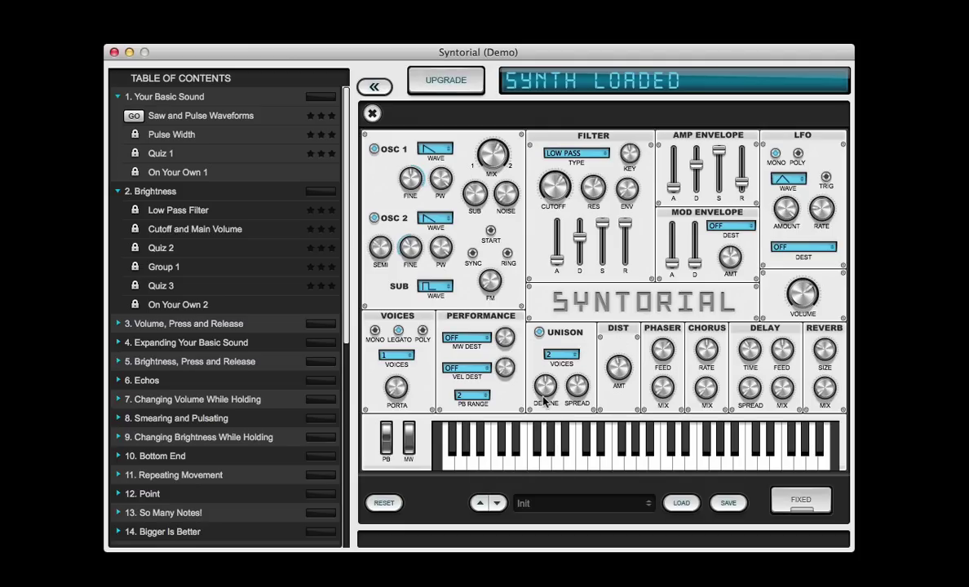
- Lower the unison detune and raise the noise level
{"action": "left_click_drag", "start_coordinate": [545, 400], "coordinate": [554, 458]}
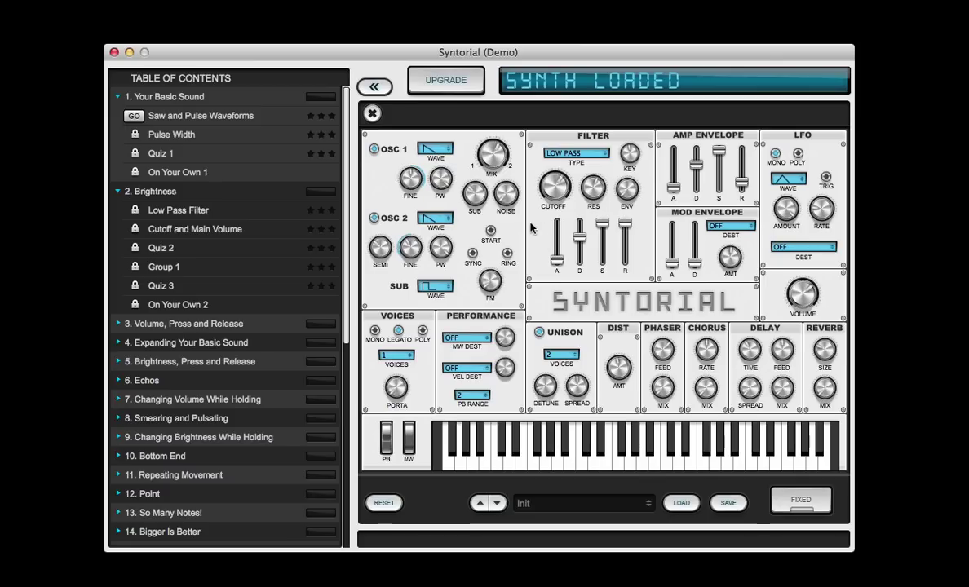
{"action": "left_click_drag", "start_coordinate": [512, 198], "coordinate": [515, 137]}
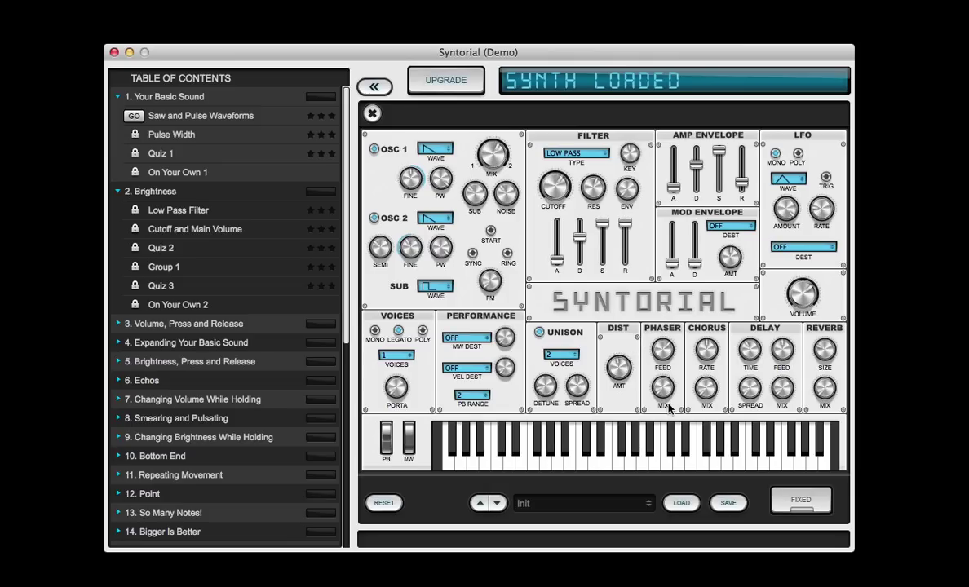
- Raise the phaser mix and lower the phaser feedback
{"action": "mouse_move", "coordinate": [666, 392]}
{"action": "left_click_drag", "start_coordinate": [667, 392], "coordinate": [668, 292]}
{"action": "left_click_drag", "start_coordinate": [663, 349], "coordinate": [664, 401]}
- Raise the delay mix and slightly increase the delay time
{"action": "left_click_drag", "start_coordinate": [786, 396], "coordinate": [788, 335]}
{"action": "left_click_drag", "start_coordinate": [749, 349], "coordinate": [757, 343]}
{"action": "mouse_move", "coordinate": [751, 354]}
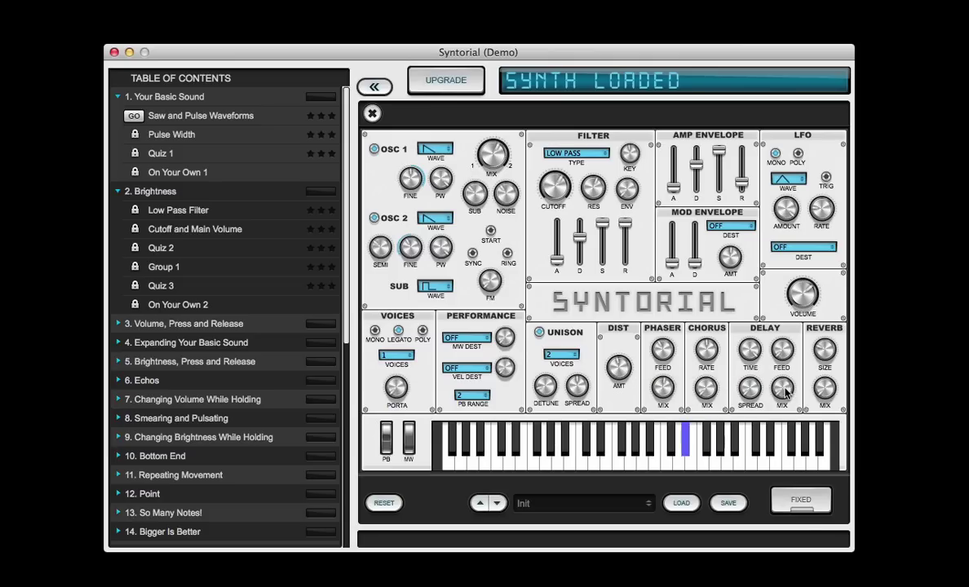
{"action": "left_click_drag", "start_coordinate": [785, 394], "coordinate": [781, 329]}
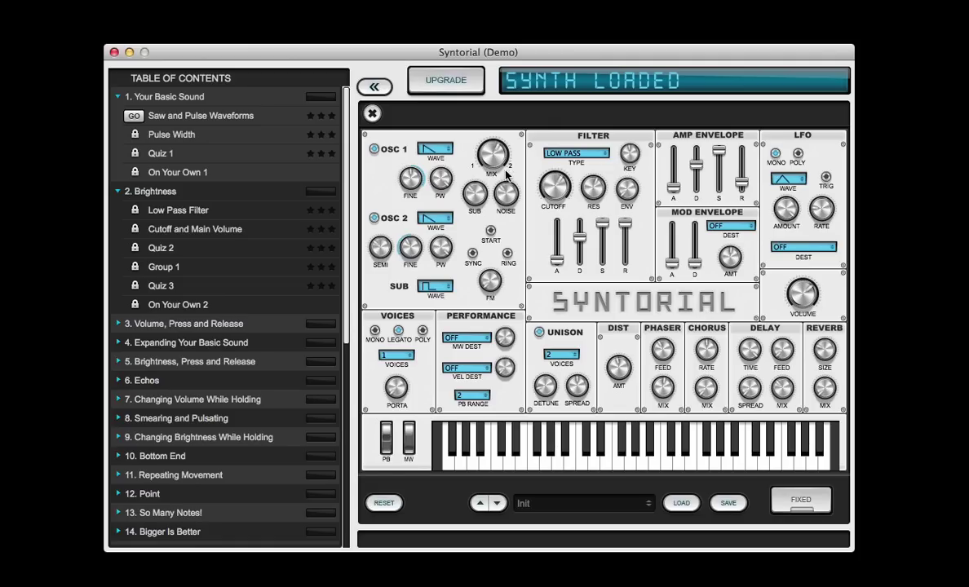
- Vary the balance between Osc 1 and Osc 2, ending with the mix turned toward Osc 2
{"action": "left_click_drag", "start_coordinate": [512, 169], "coordinate": [512, 158]}
{"action": "mouse_move", "coordinate": [496, 149]}
{"action": "left_click_drag", "start_coordinate": [499, 184], "coordinate": [499, 213]}
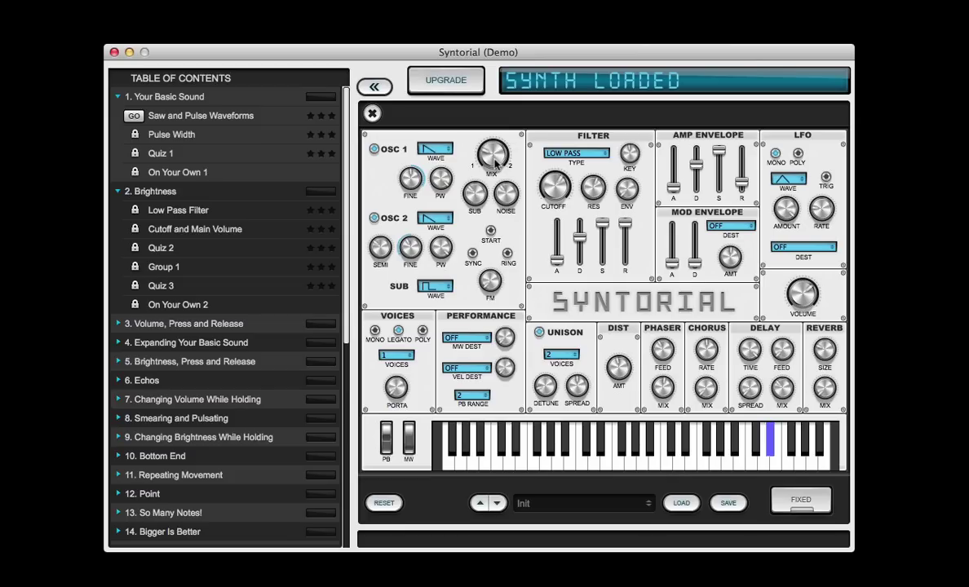
{"action": "mouse_move", "coordinate": [494, 158]}
{"action": "left_click_drag", "start_coordinate": [493, 158], "coordinate": [499, 102]}
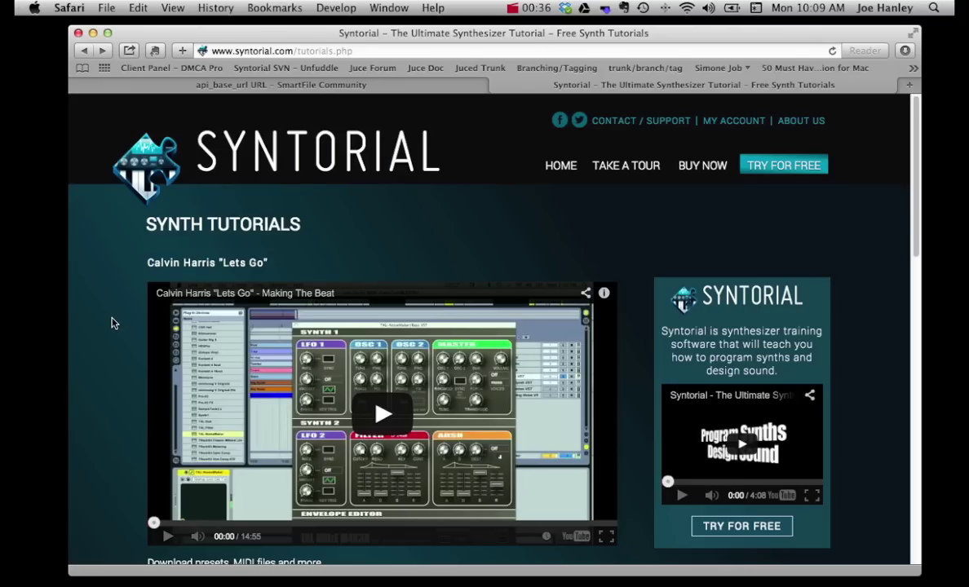
- Look over the Synth Tutorials page, including its download links and tutorial request form, and go to the Try for Free page
{"action": "scroll", "coordinate": [113, 323], "scroll_direction": "down", "scroll_amount": 5}
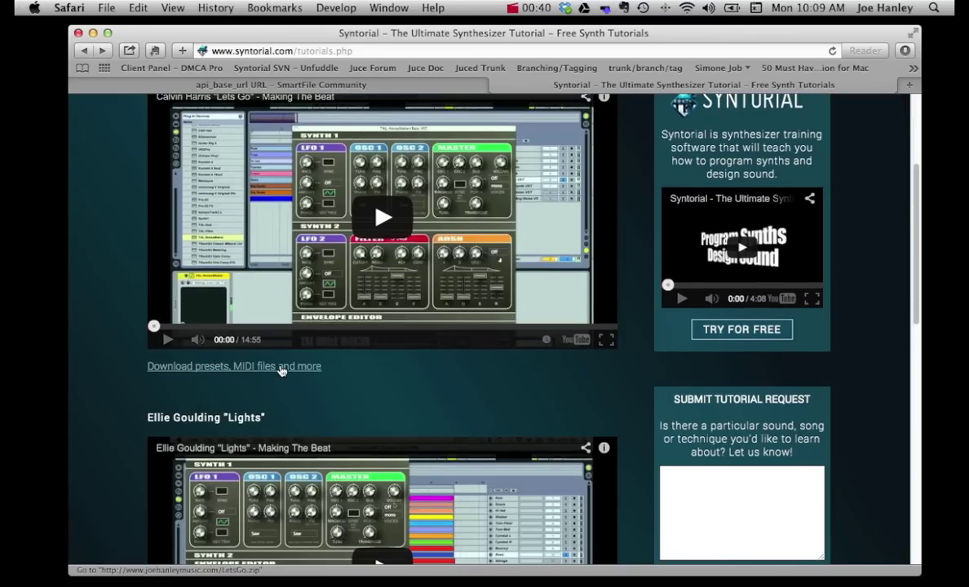
{"action": "scroll", "coordinate": [641, 394], "scroll_direction": "down", "scroll_amount": 1}
{"action": "scroll", "coordinate": [641, 394], "scroll_direction": "down", "scroll_amount": 4}
{"action": "left_click", "coordinate": [711, 371]}
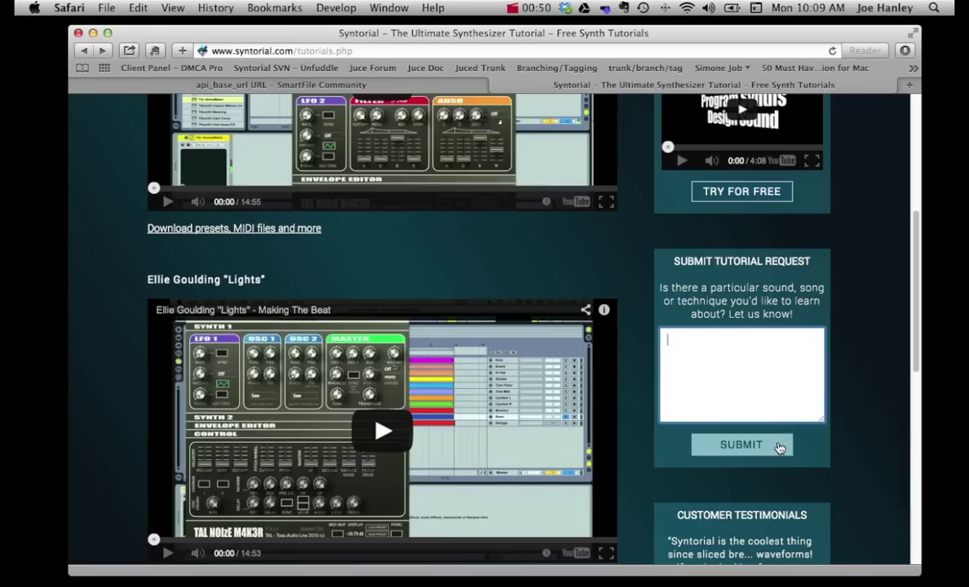
{"action": "scroll", "coordinate": [636, 204], "scroll_direction": "up", "scroll_amount": 5}
{"action": "scroll", "coordinate": [640, 216], "scroll_direction": "up", "scroll_amount": 5}
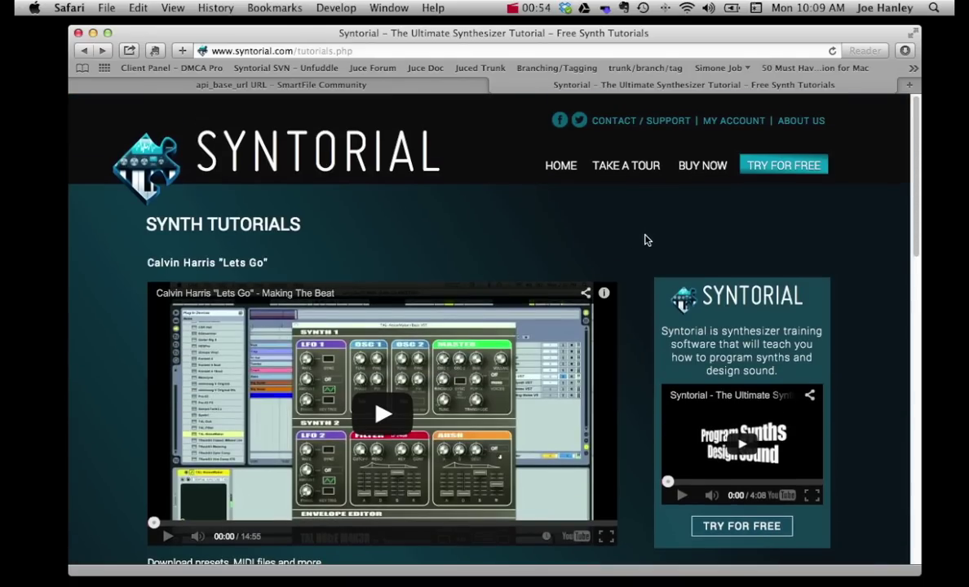
{"action": "left_click", "coordinate": [781, 168]}
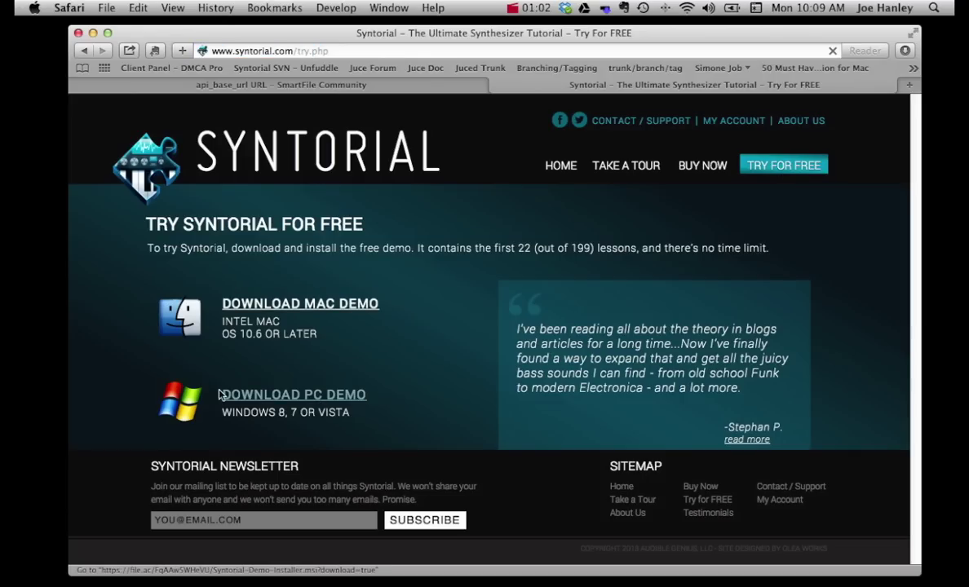
- Switch to the Syntorial demo and launch its standalone synth
{"action": "mouse_move", "coordinate": [18, 380]}
{"action": "left_click", "coordinate": [29, 457]}
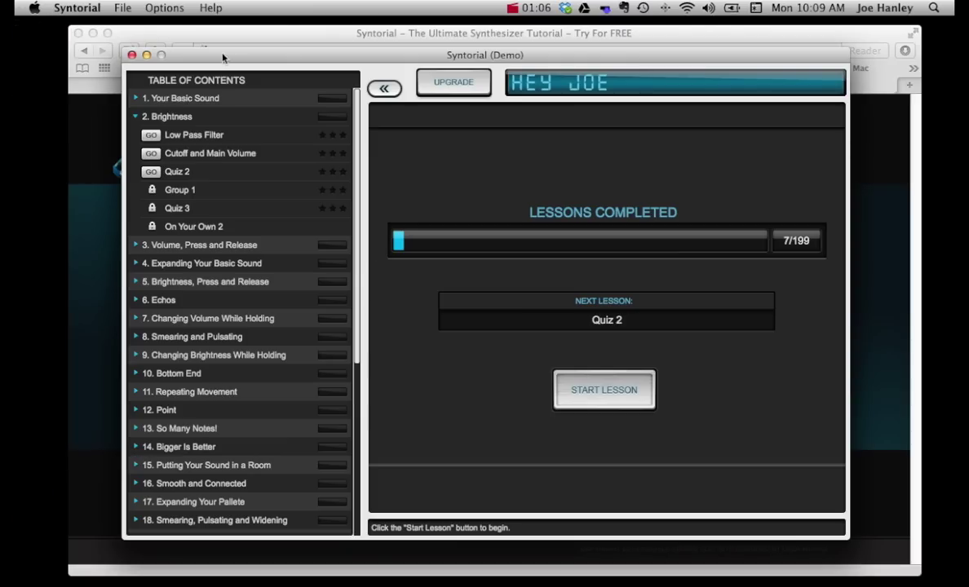
{"action": "left_click", "coordinate": [164, 7]}
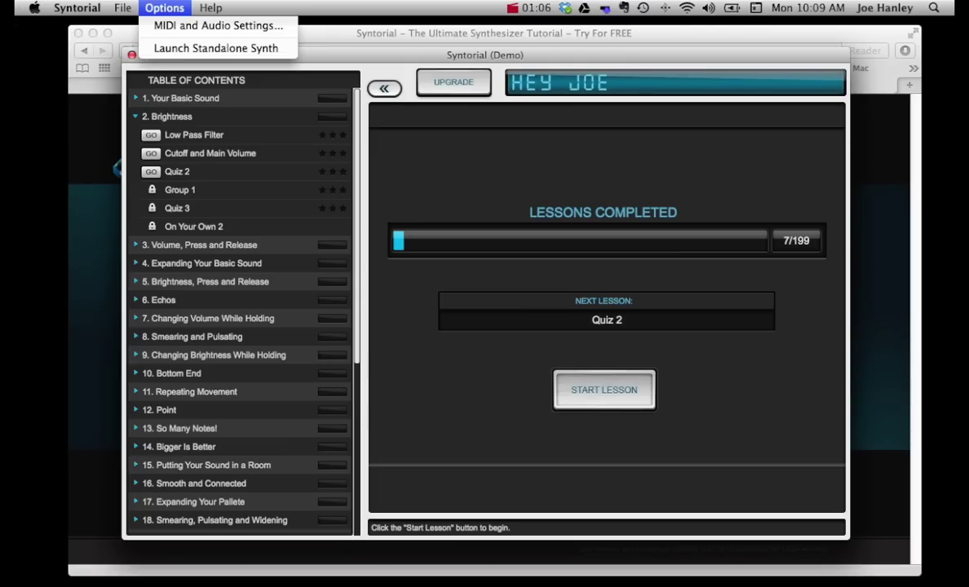
{"action": "left_click", "coordinate": [165, 47]}
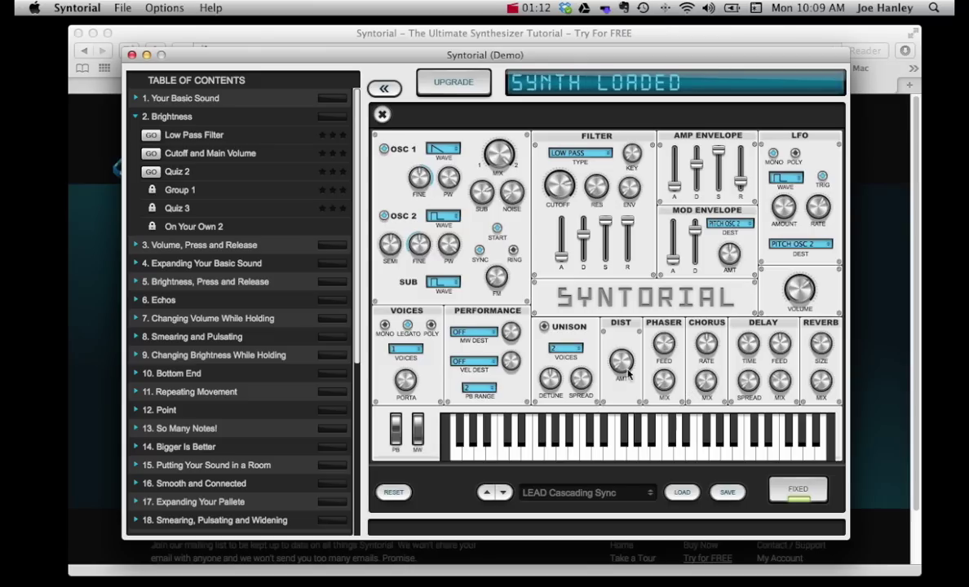
- Open the synth's preset loading dialog, cancel it and close the standalone synth
{"action": "left_click", "coordinate": [682, 492]}
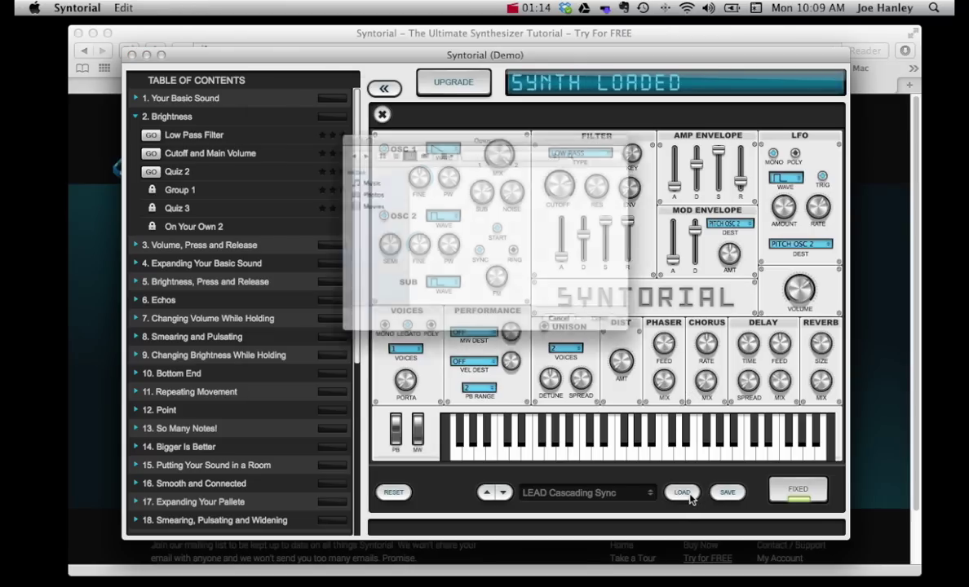
{"action": "left_click", "coordinate": [594, 364]}
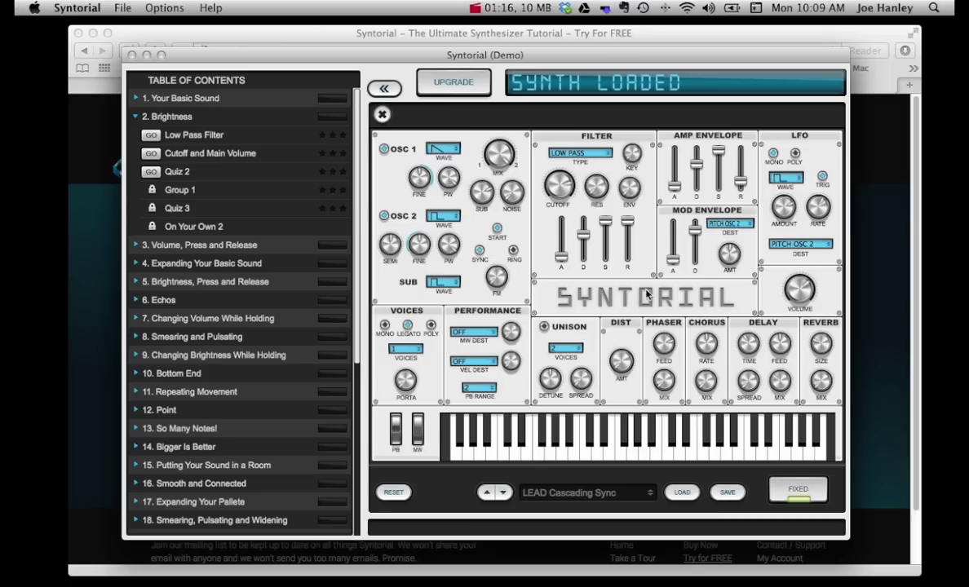
{"action": "left_click", "coordinate": [382, 115]}
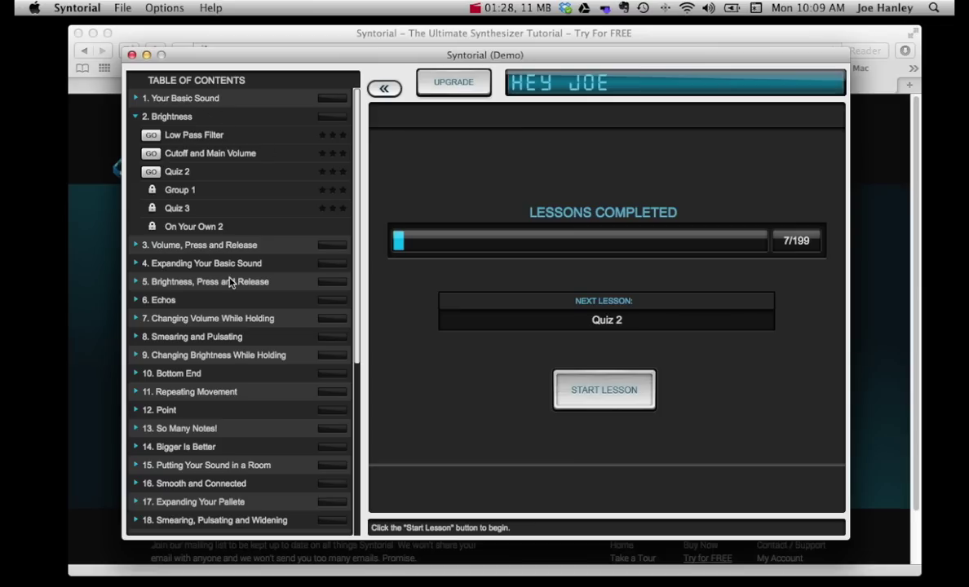
- Switch back to Safari, return to the Synth Tutorials page and activate the newsletter's e-mail field
{"action": "left_click", "coordinate": [94, 273]}
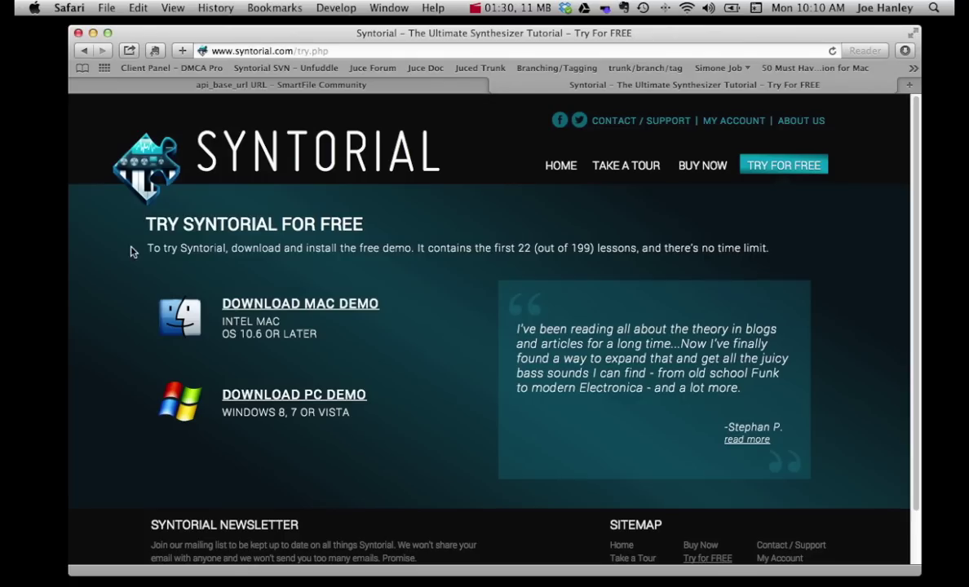
{"action": "left_click", "coordinate": [81, 50]}
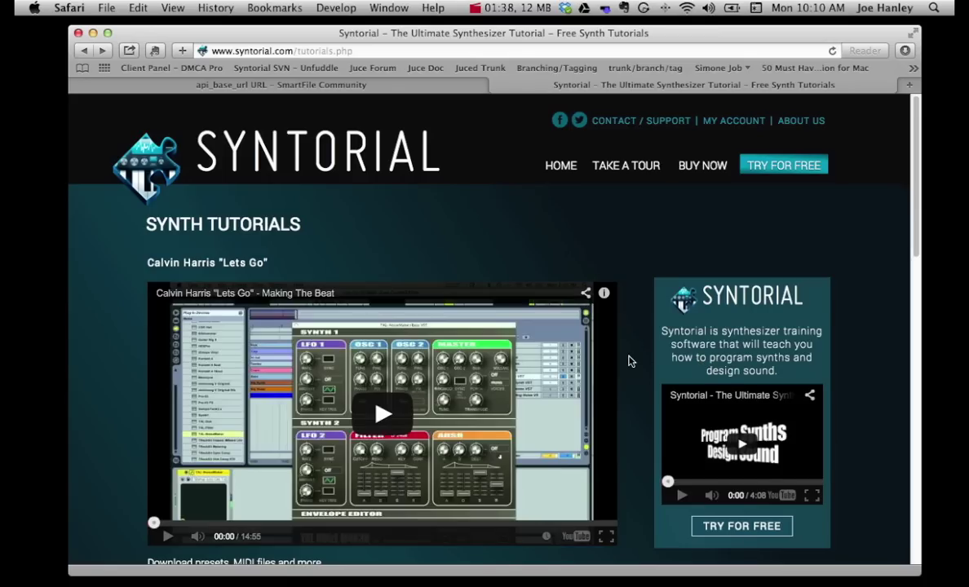
{"action": "scroll", "coordinate": [634, 359], "scroll_direction": "down", "scroll_amount": 15}
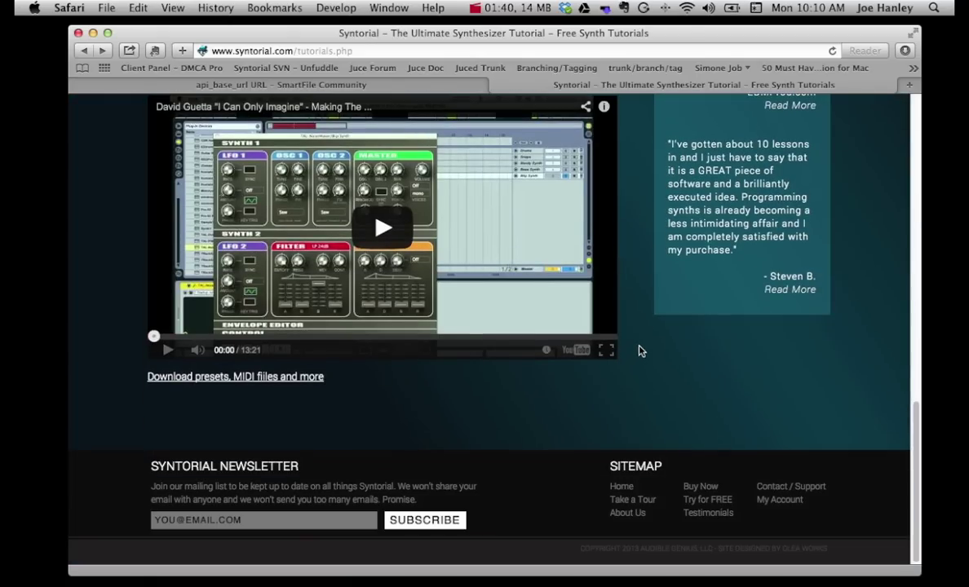
{"action": "left_click", "coordinate": [205, 523]}
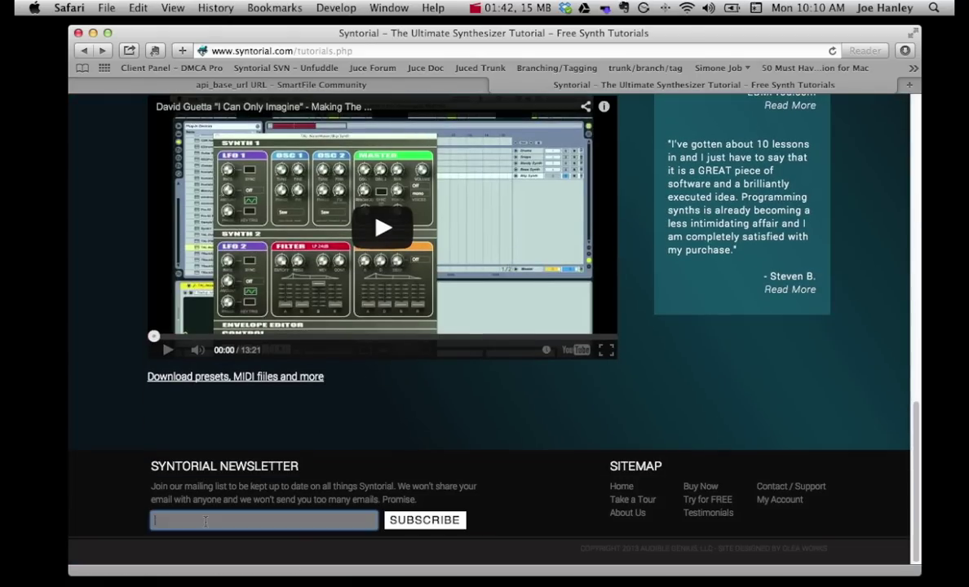